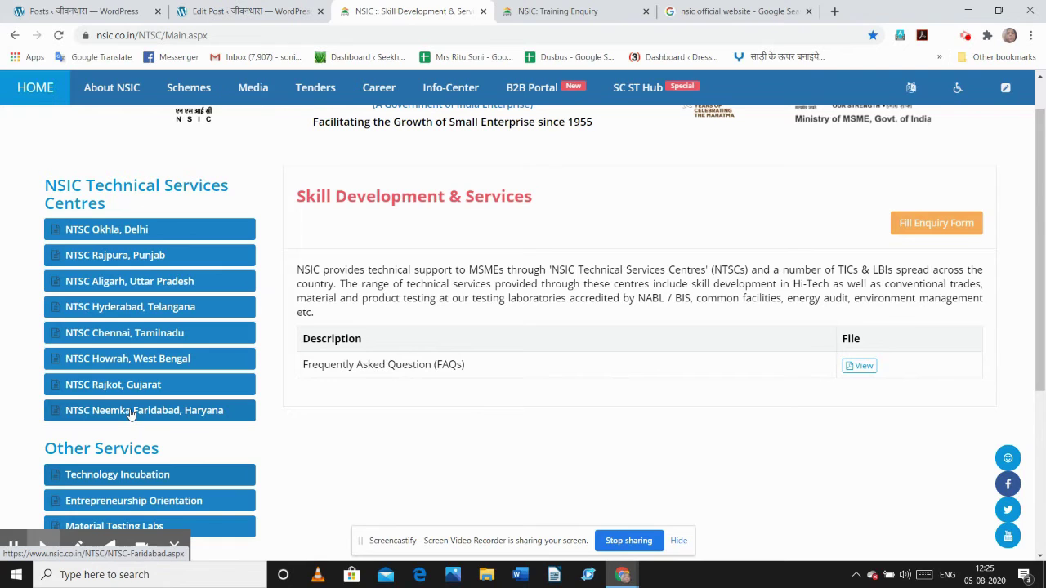
- Open the NTSC Neemka, Faridabad, Haryana centre page in a new browser tab and switch to it
right_click(131, 415)
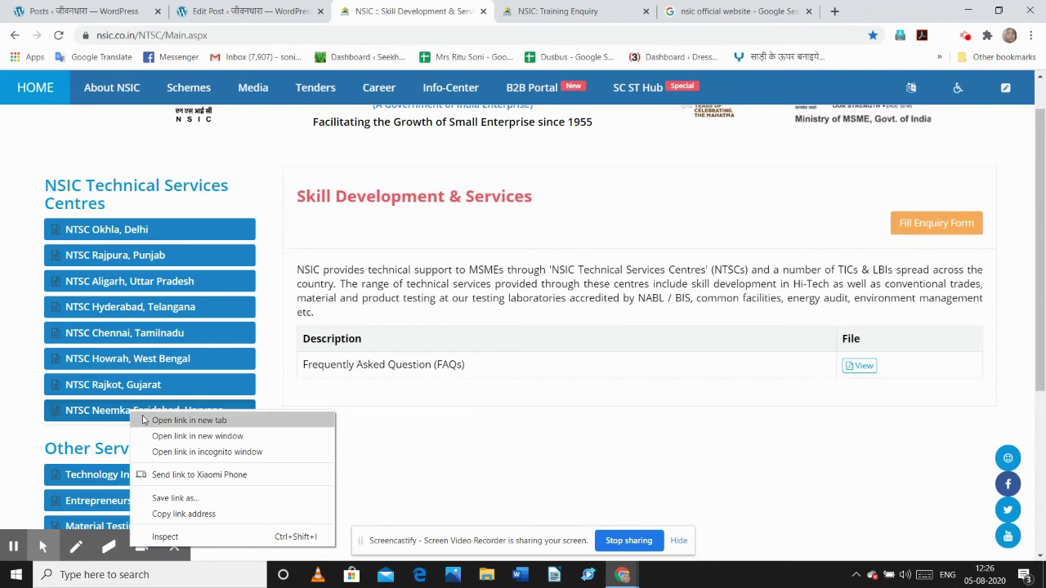
click(145, 418)
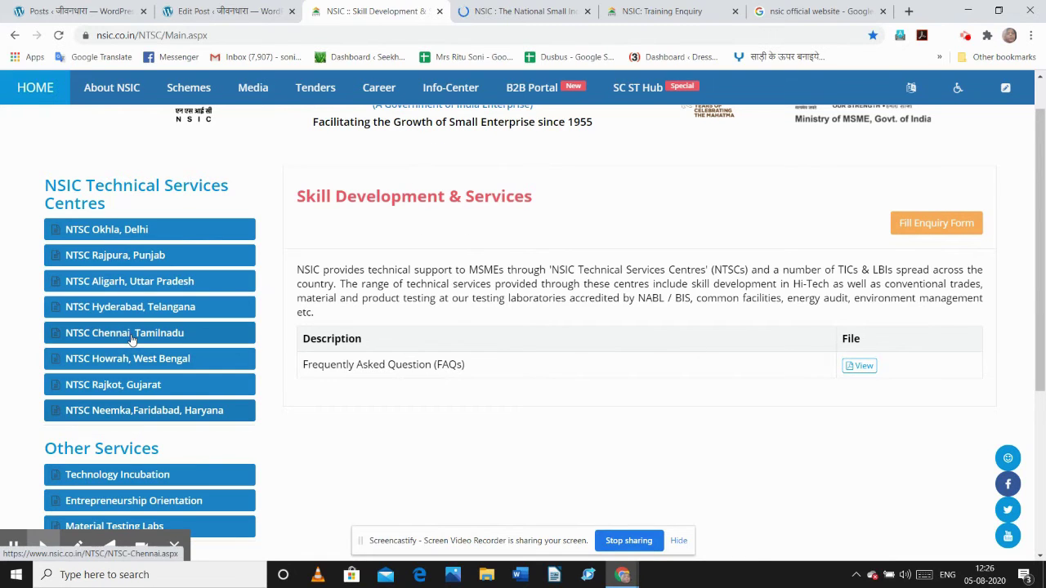
click(505, 12)
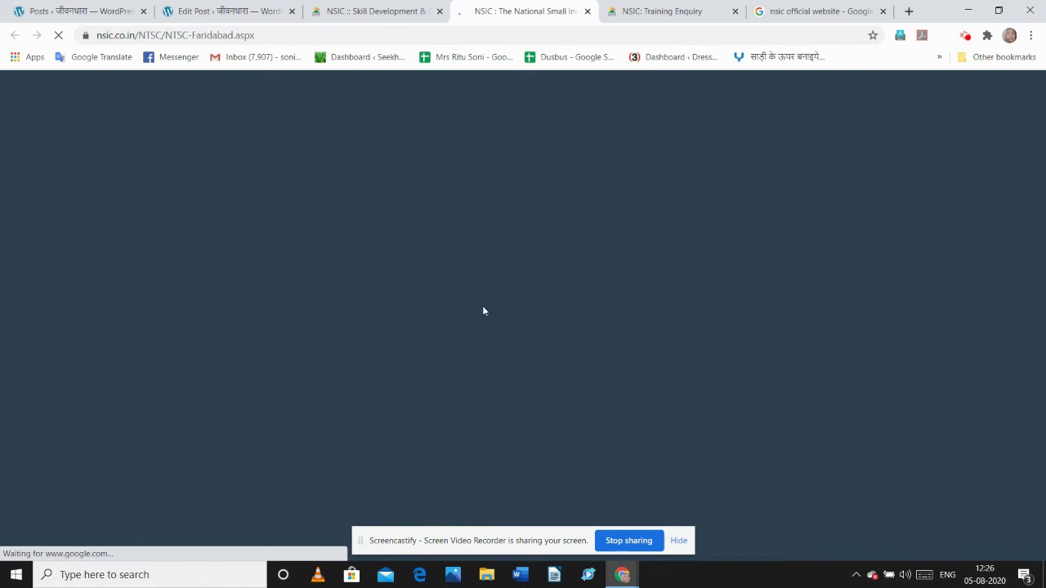
- In the Basic Details of the Training Inquiry Form, set the state to HARYANA and the city to FARIDABAD
click(651, 18)
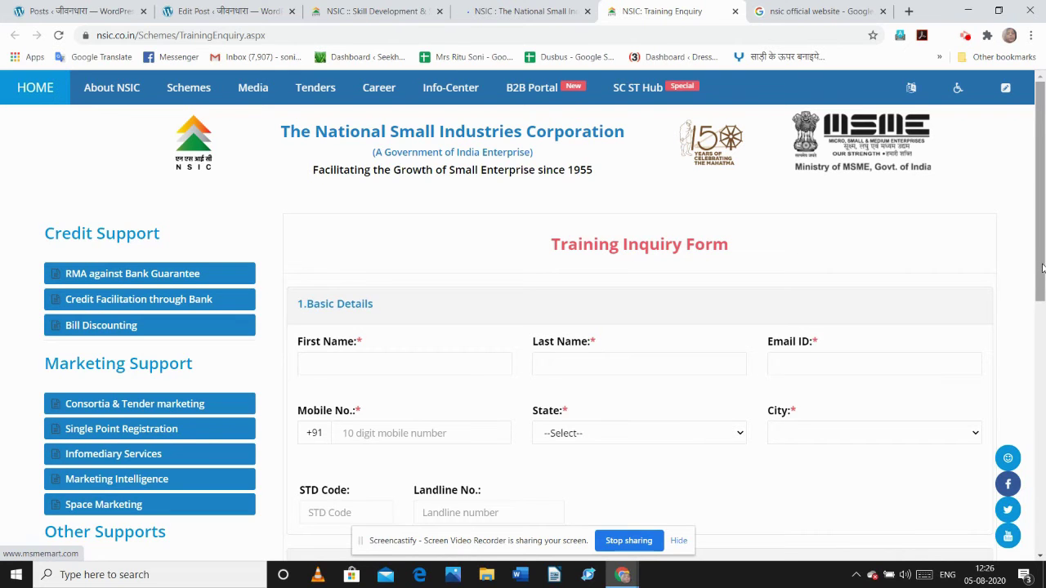
drag(1041, 268, 1043, 353)
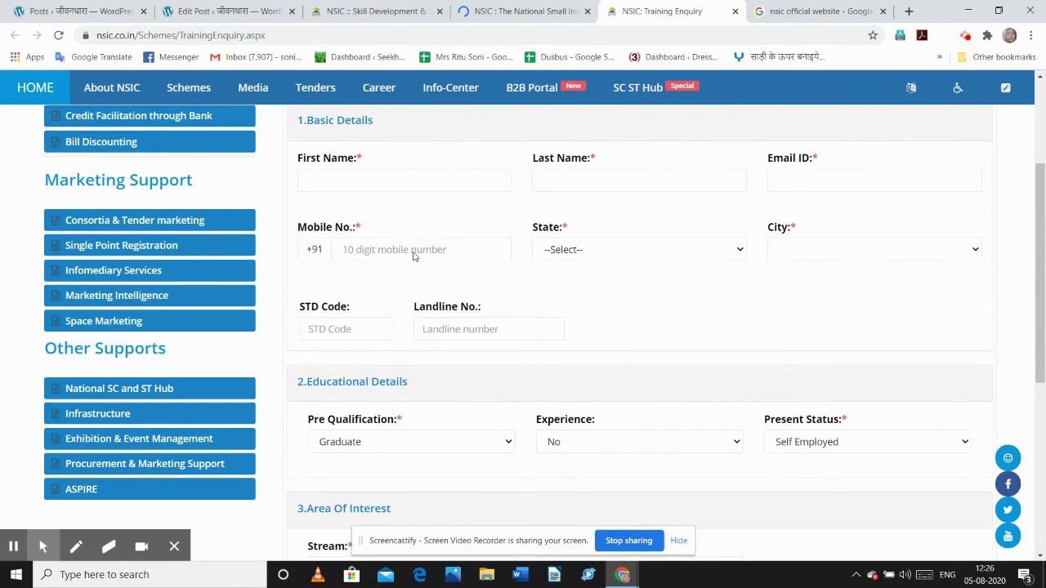
click(742, 251)
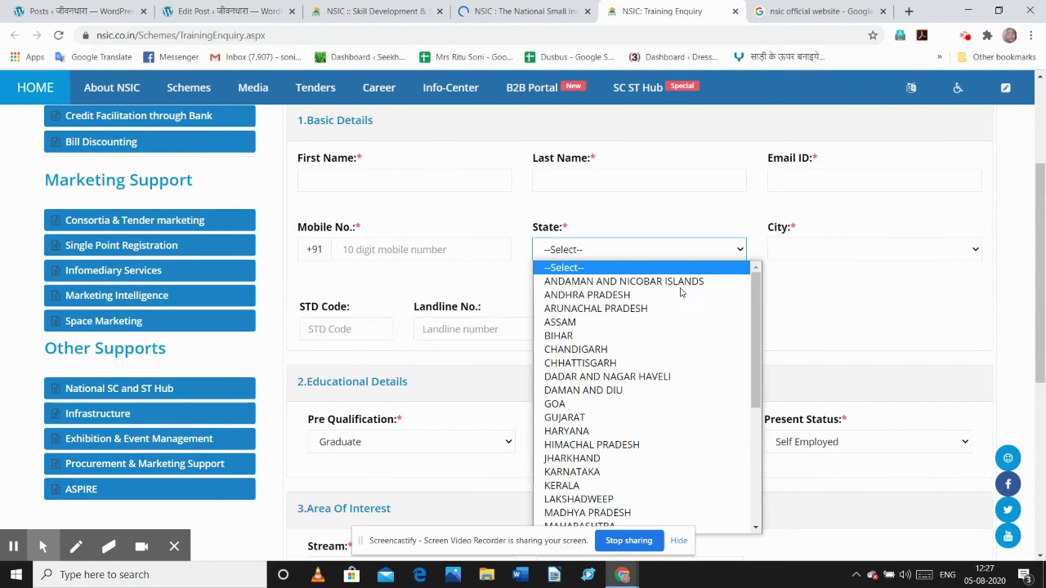
key(a)
key(s)
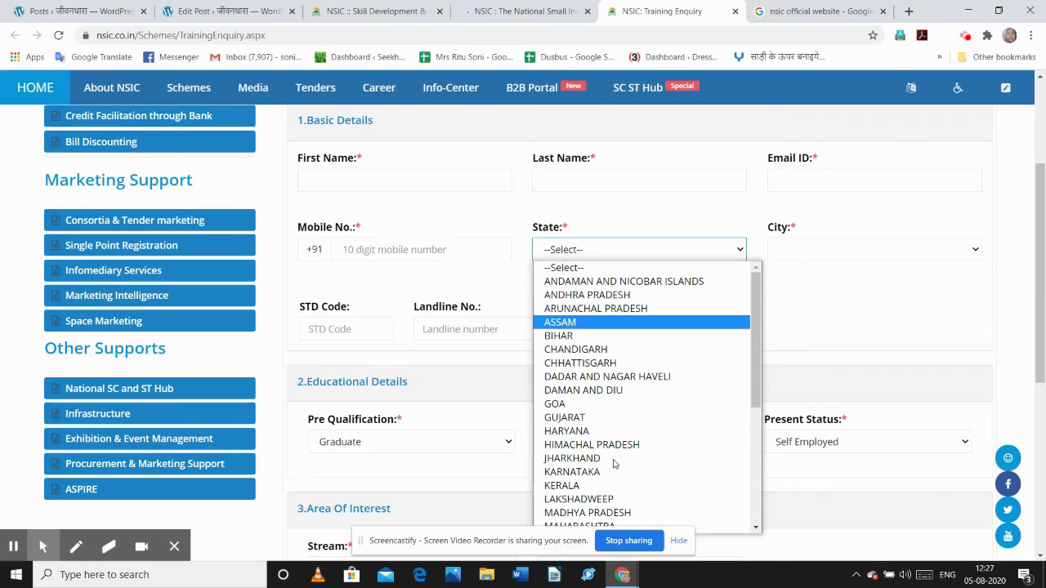
key(g)
key(g)
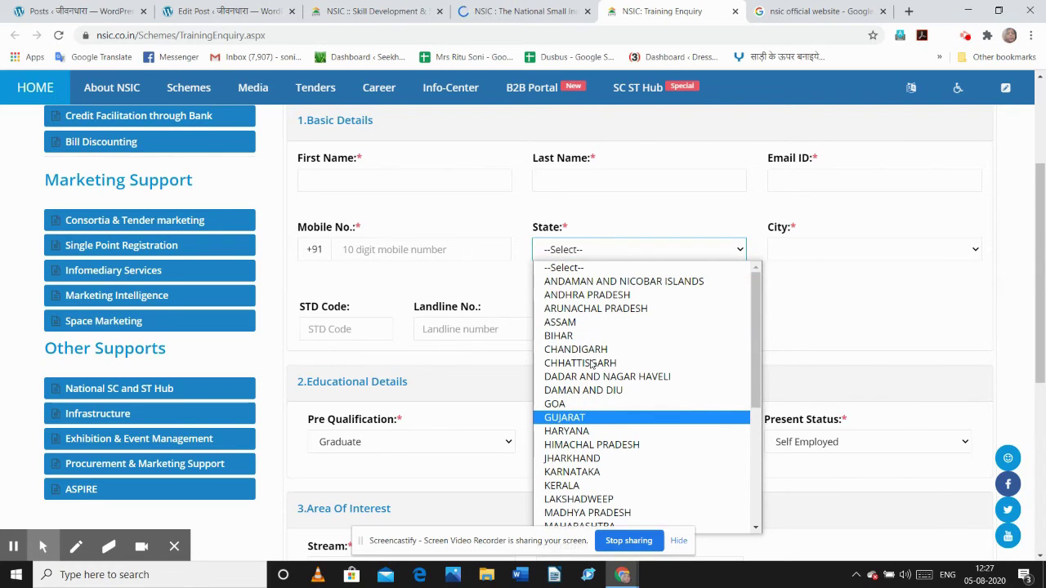
key(d)
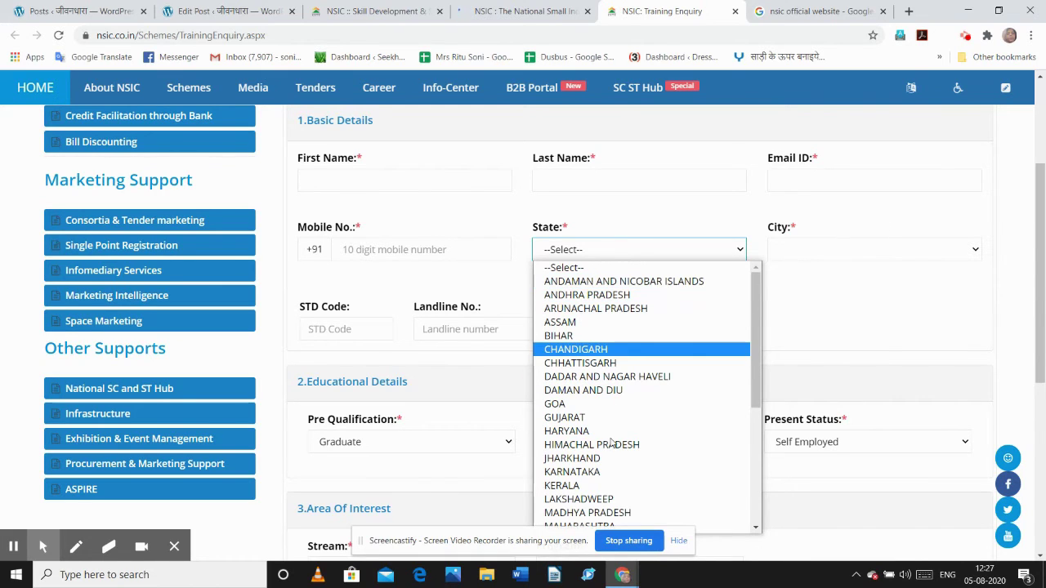
click(595, 432)
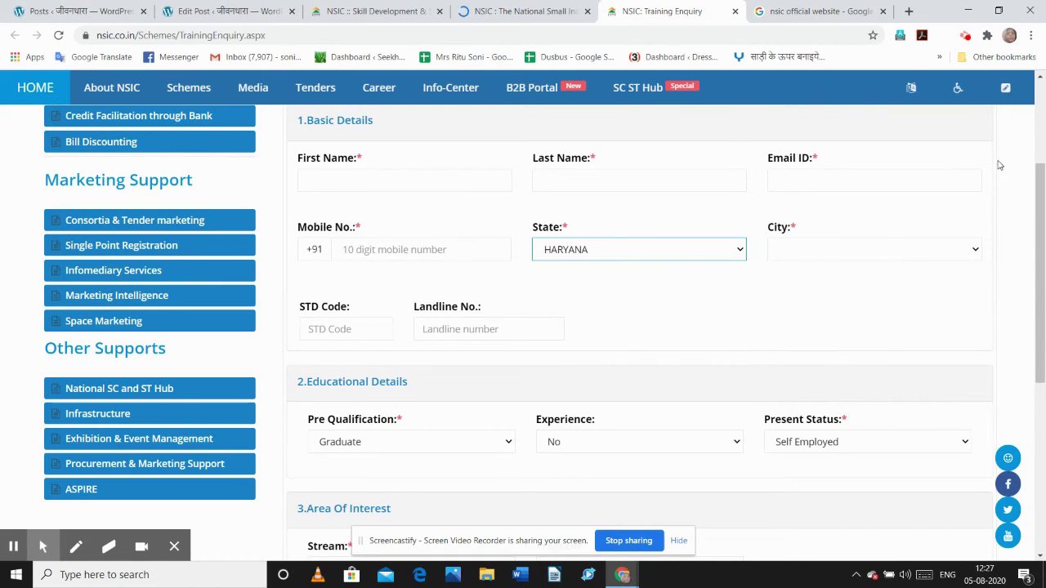
click(977, 251)
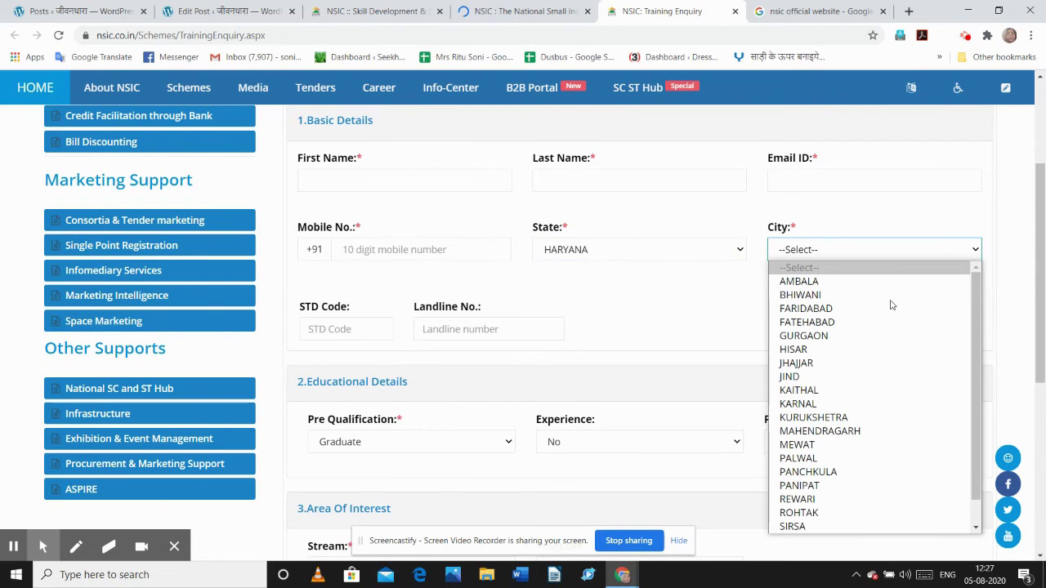
click(822, 310)
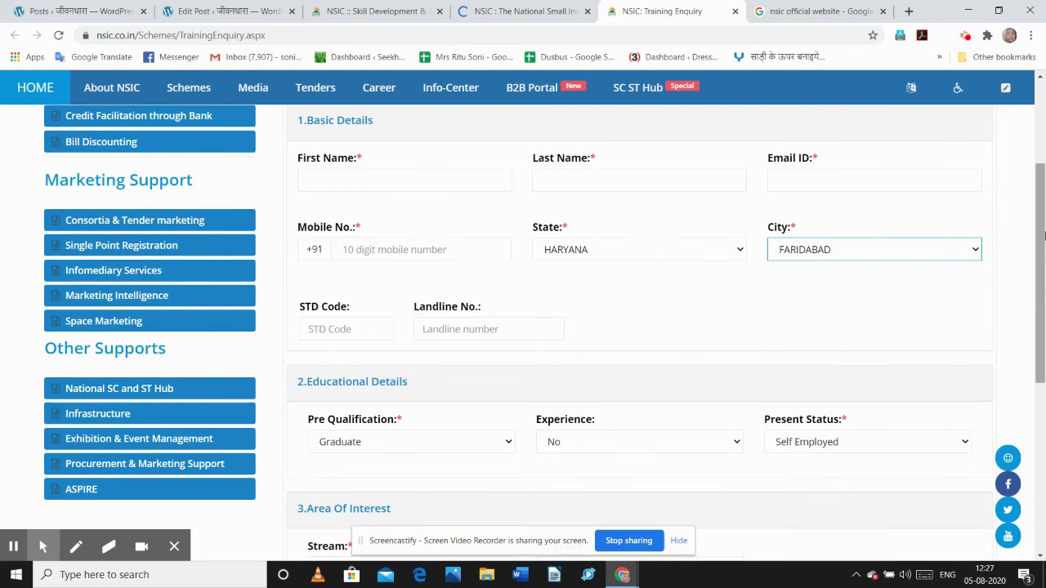
- Complete the Educational Details with Graduate as pre qualification, No for experience and Self Employed as present status
drag(1041, 255, 1043, 313)
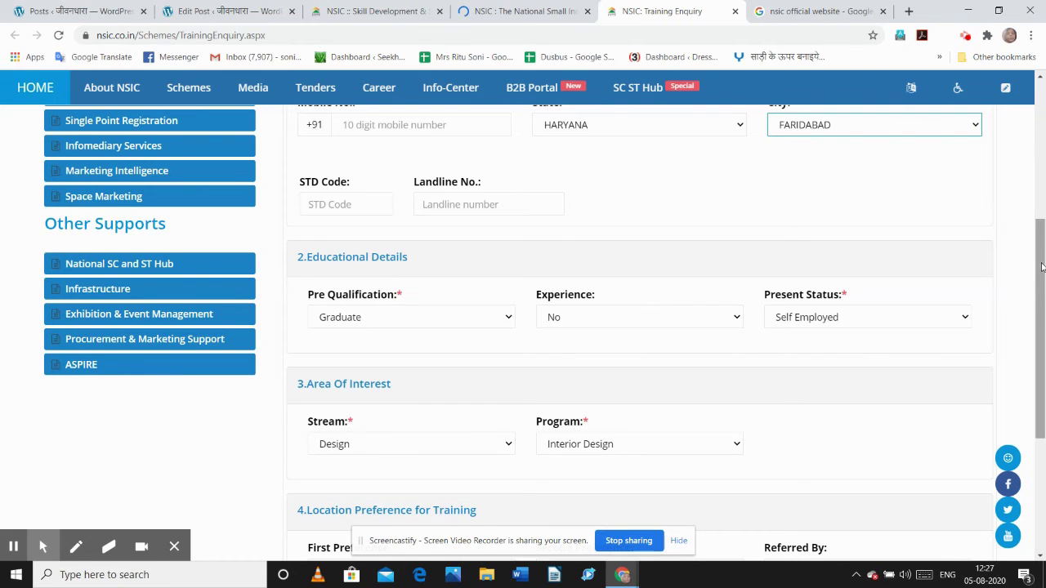
drag(1043, 276, 1043, 317)
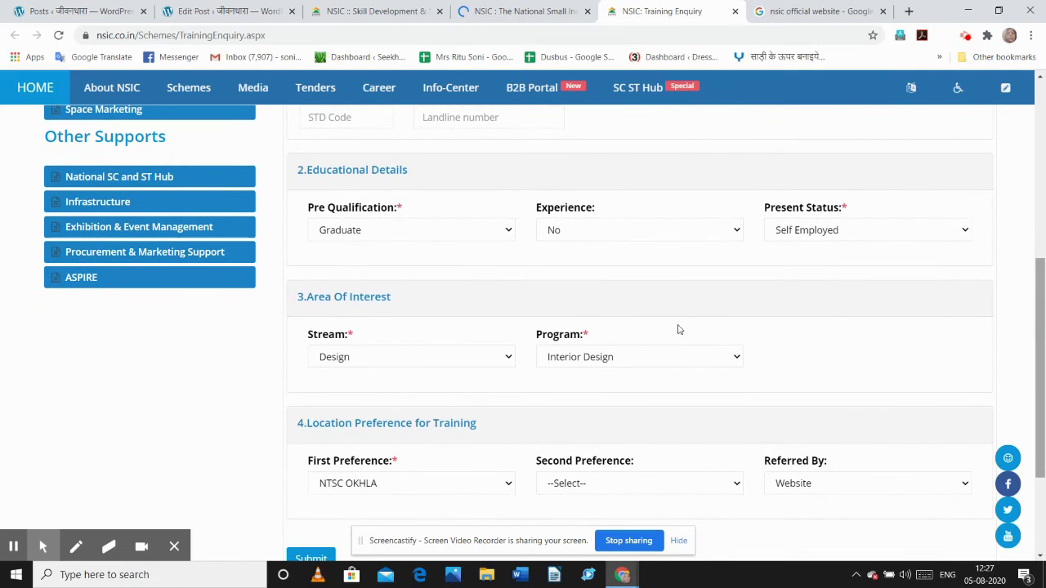
click(508, 232)
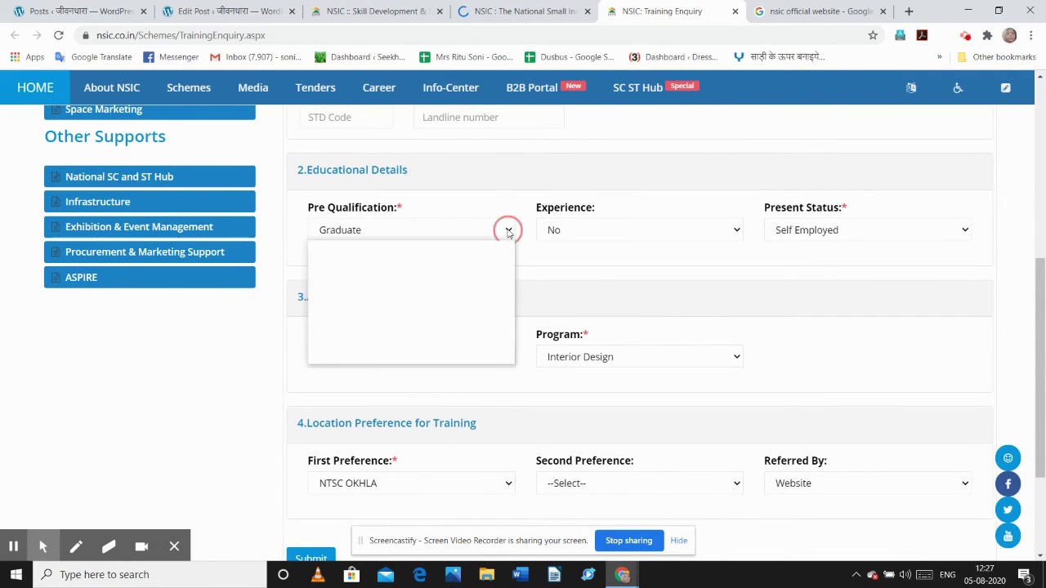
click(480, 319)
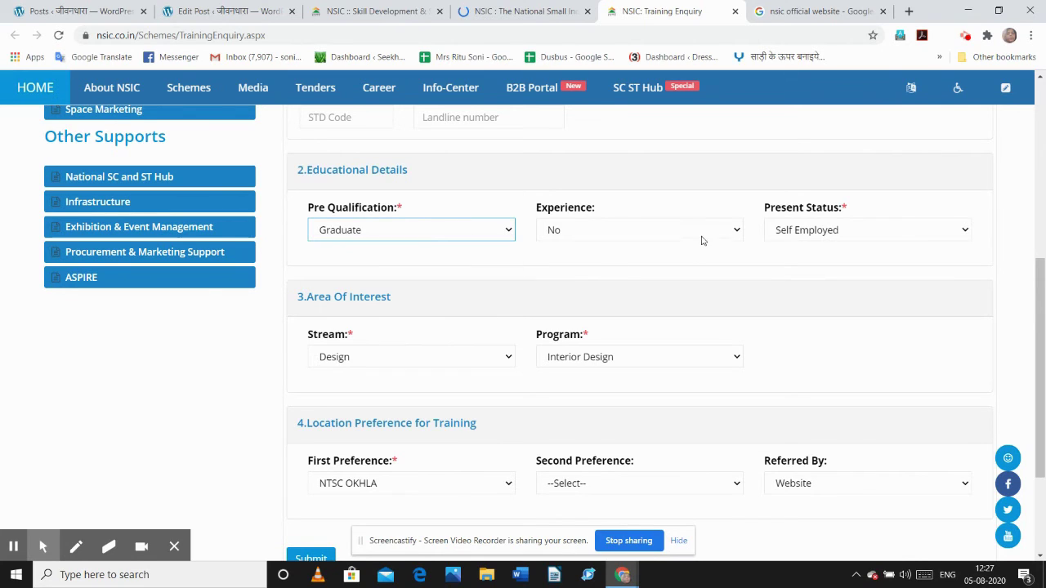
click(738, 232)
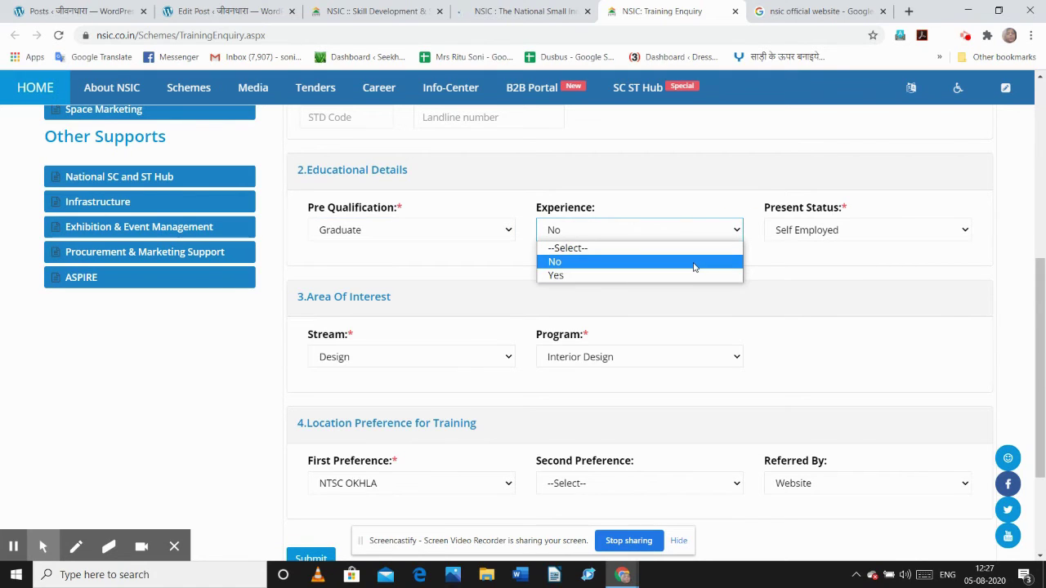
click(973, 231)
click(973, 230)
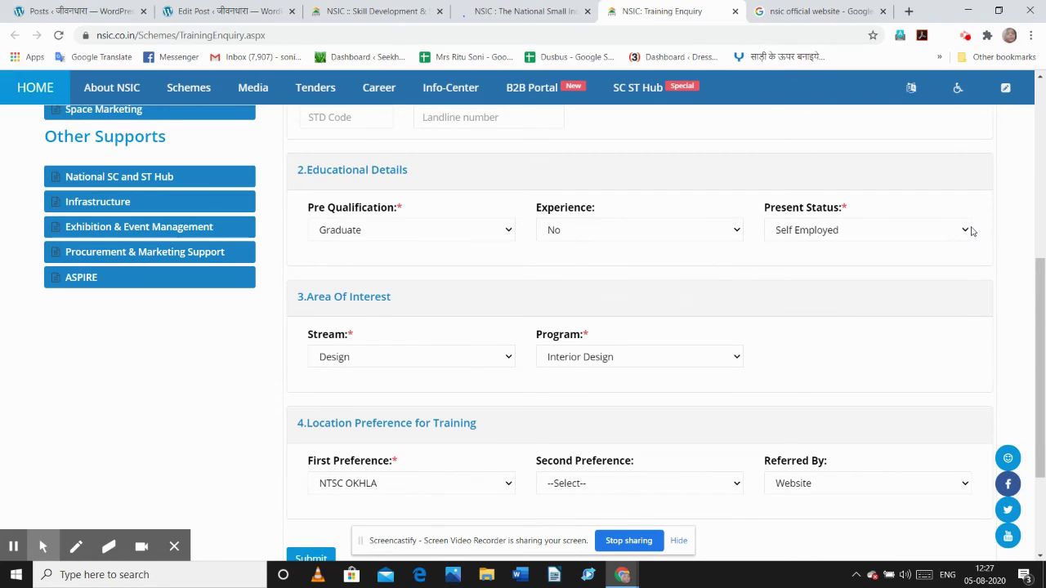
click(965, 232)
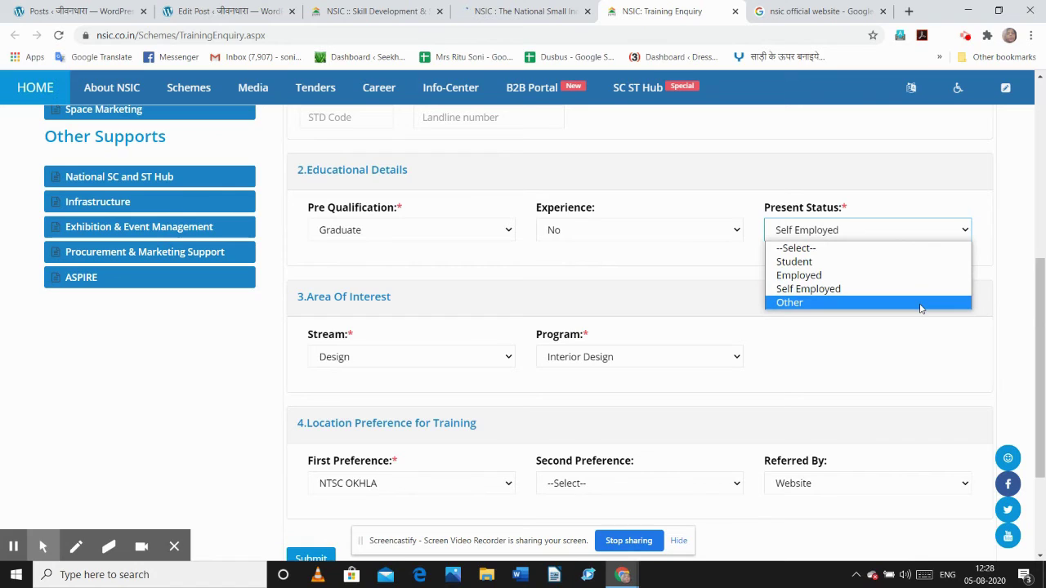
click(880, 290)
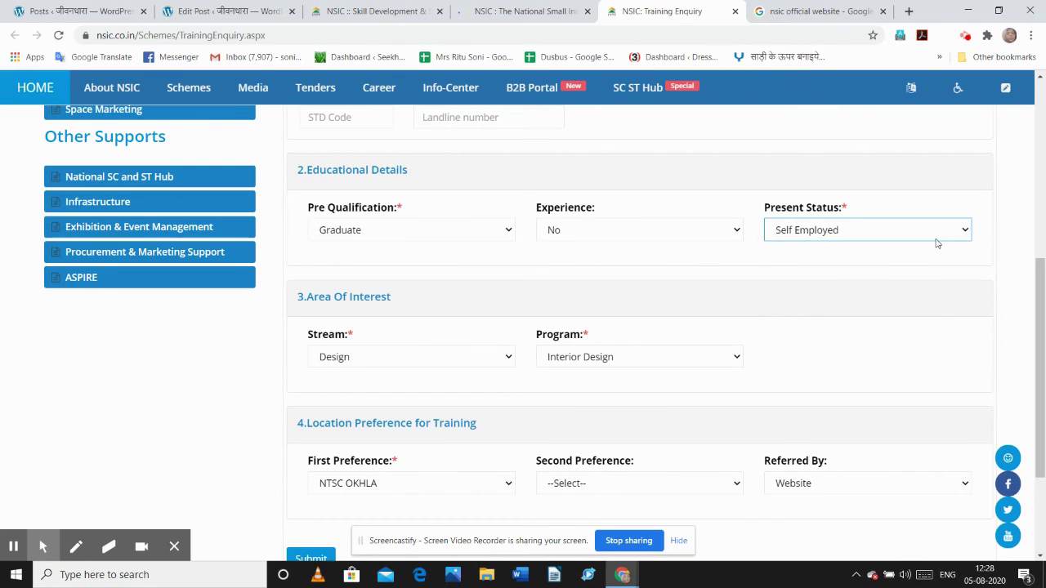
- Review the available streams under Area Of Interest and choose the Interior Design program for the Design stream
drag(1040, 327, 1043, 384)
click(600, 304)
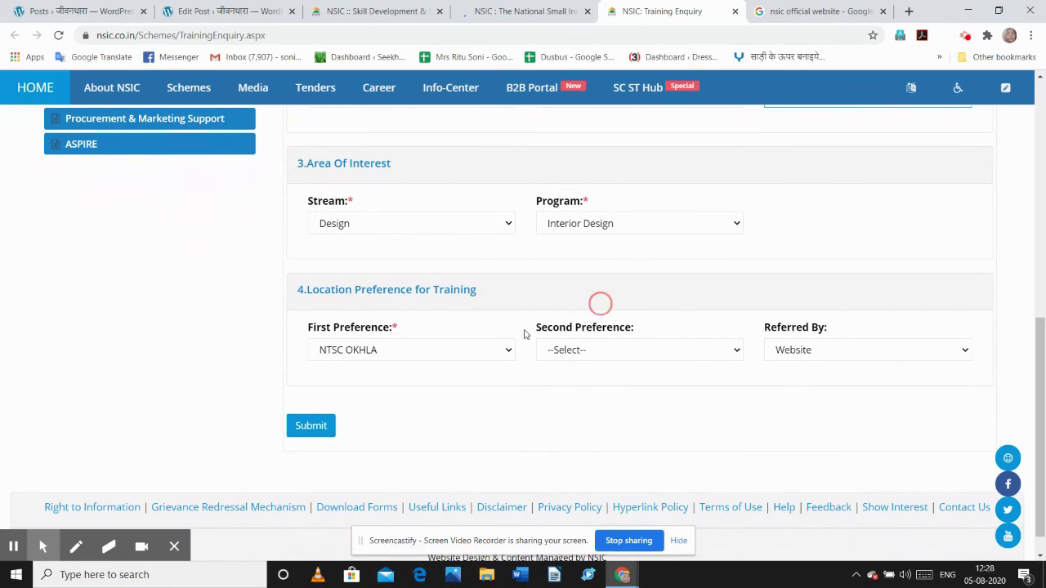
click(508, 224)
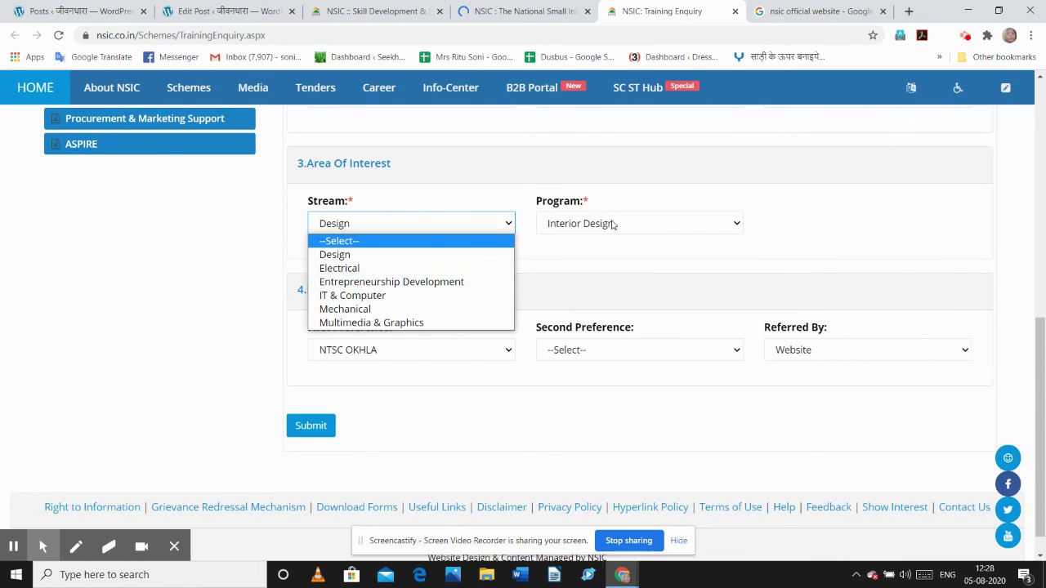
click(741, 225)
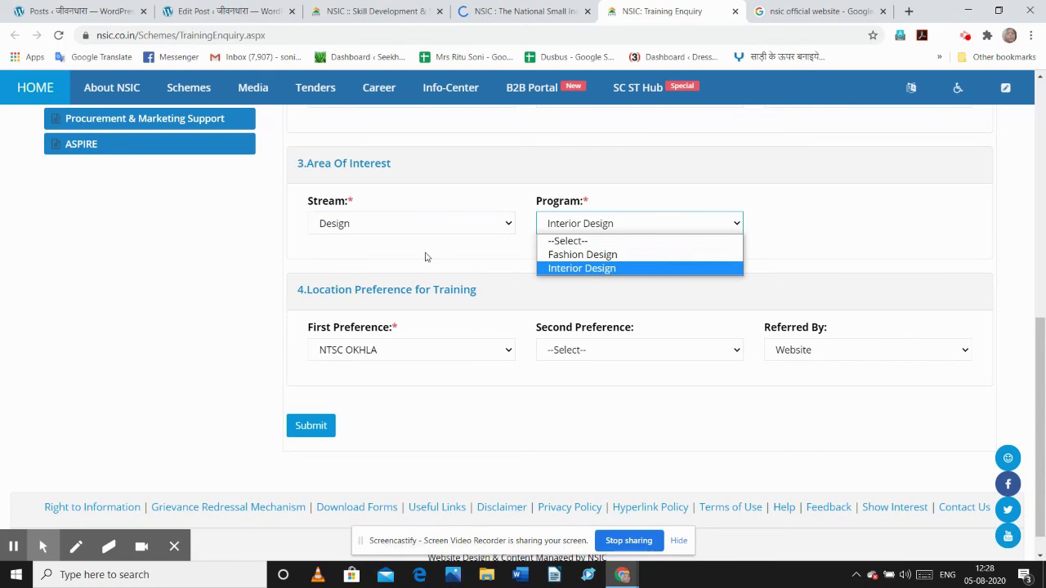
click(589, 268)
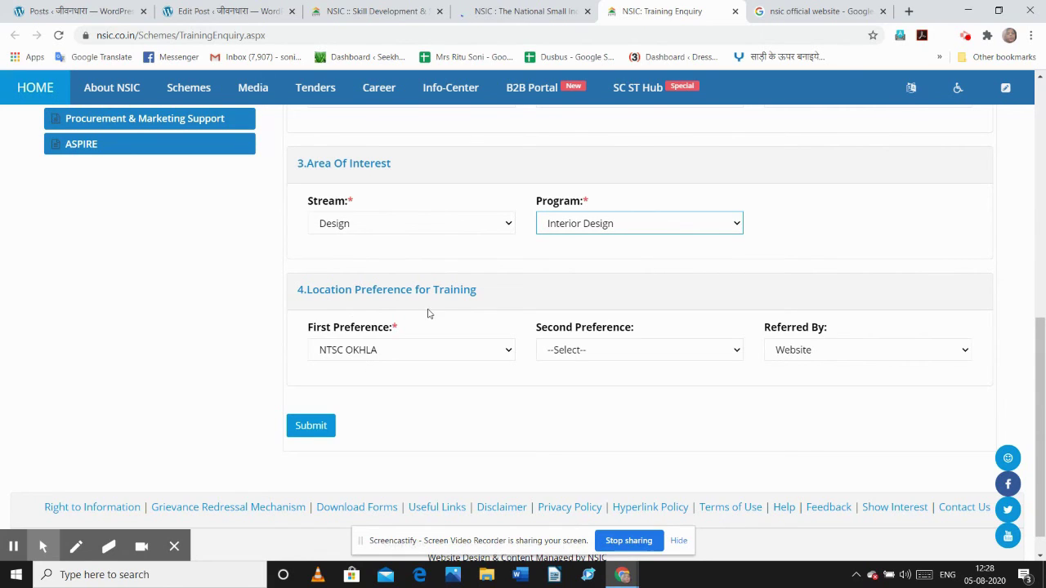
- Set the first training location preference to NTSC OKHLA, check the second preference choices, and set Referred By to Website
click(508, 351)
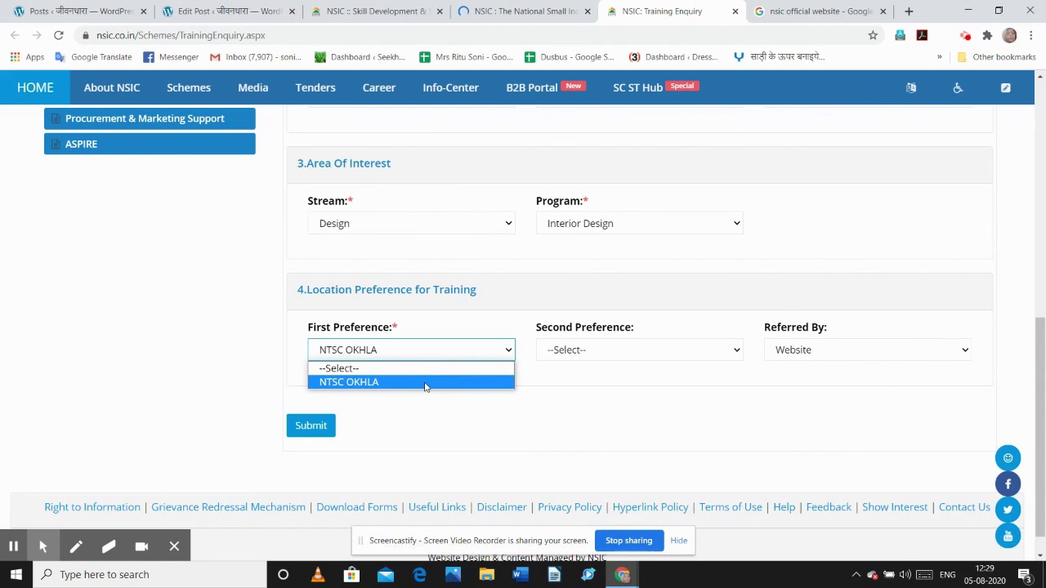
click(425, 383)
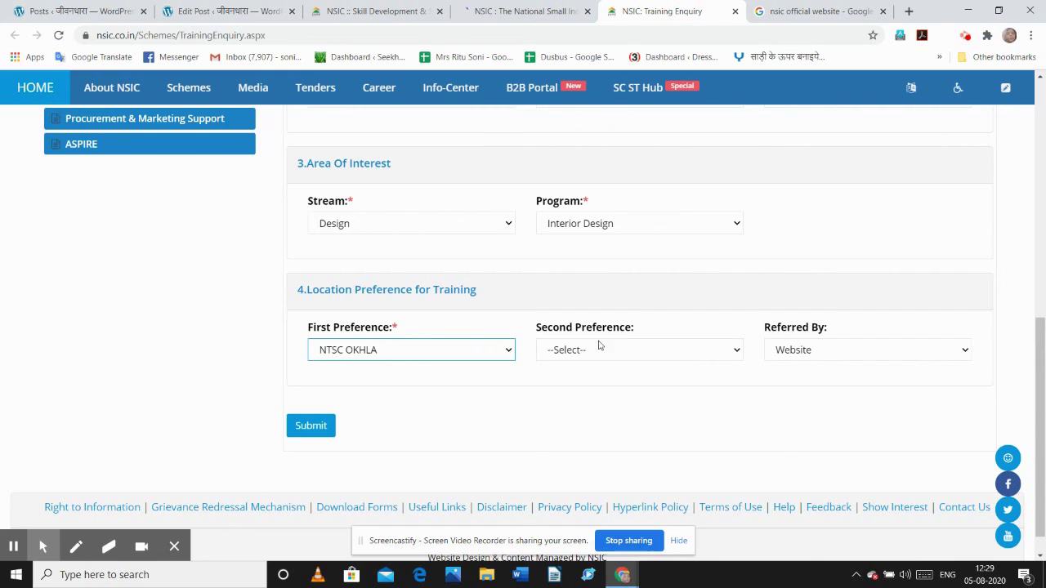
click(736, 352)
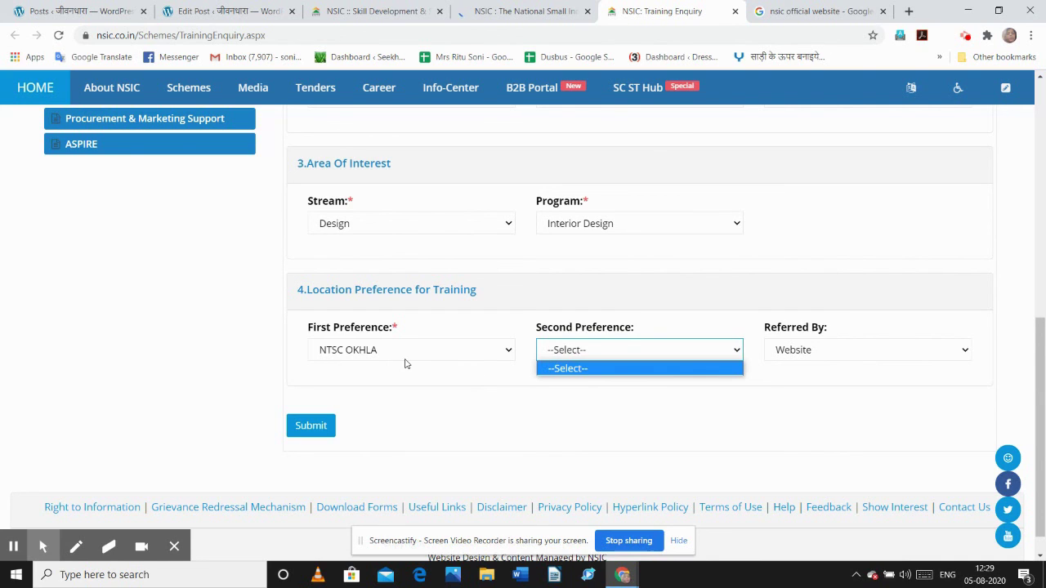
click(967, 352)
click(967, 351)
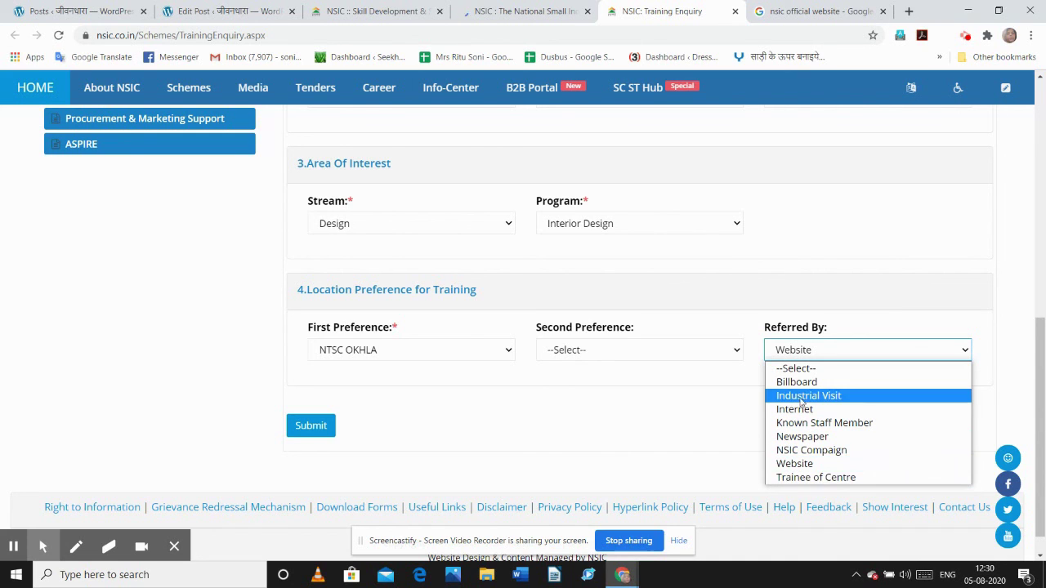
click(792, 463)
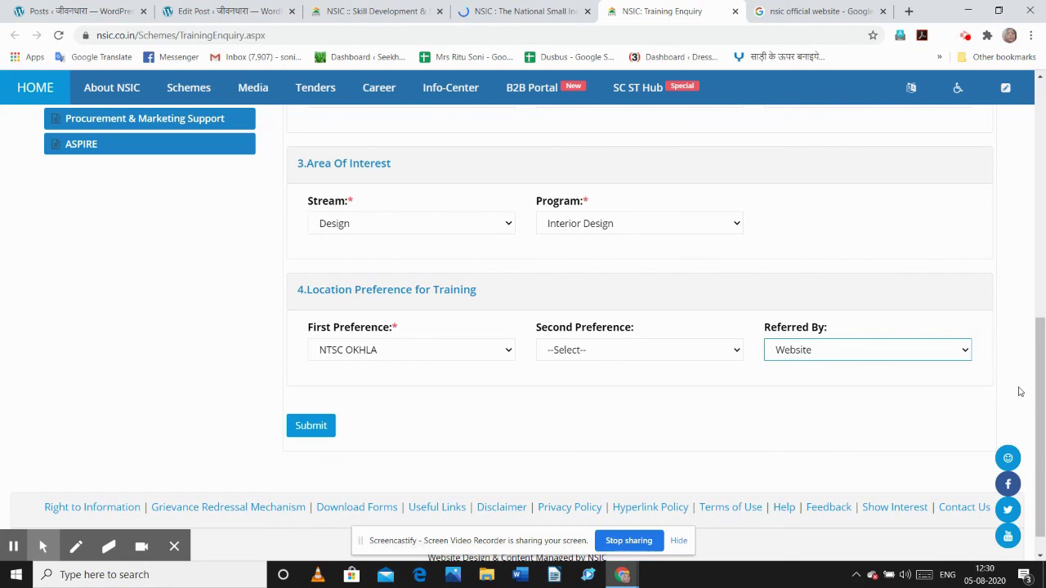
drag(1040, 424, 1040, 274)
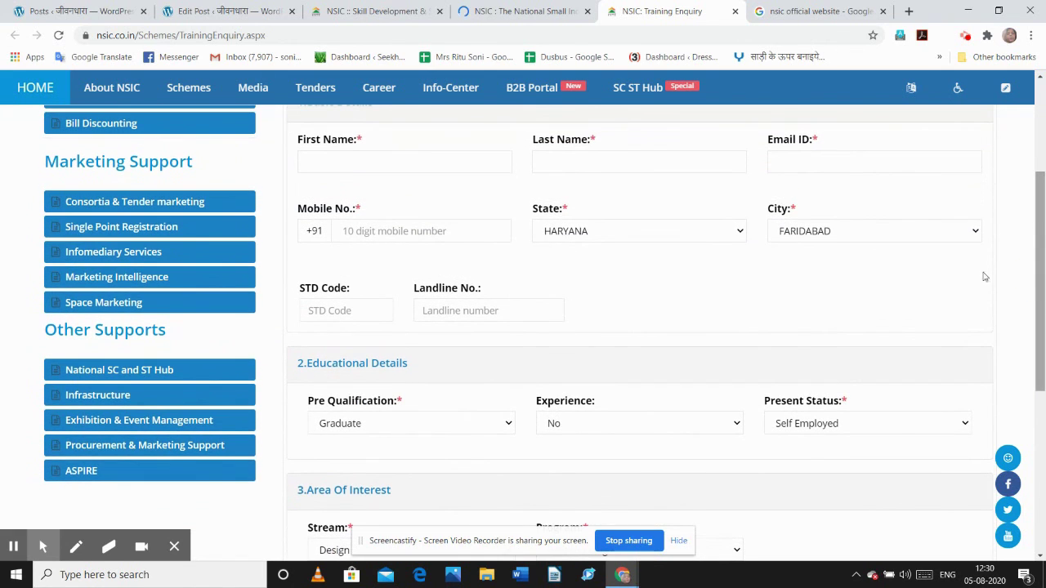